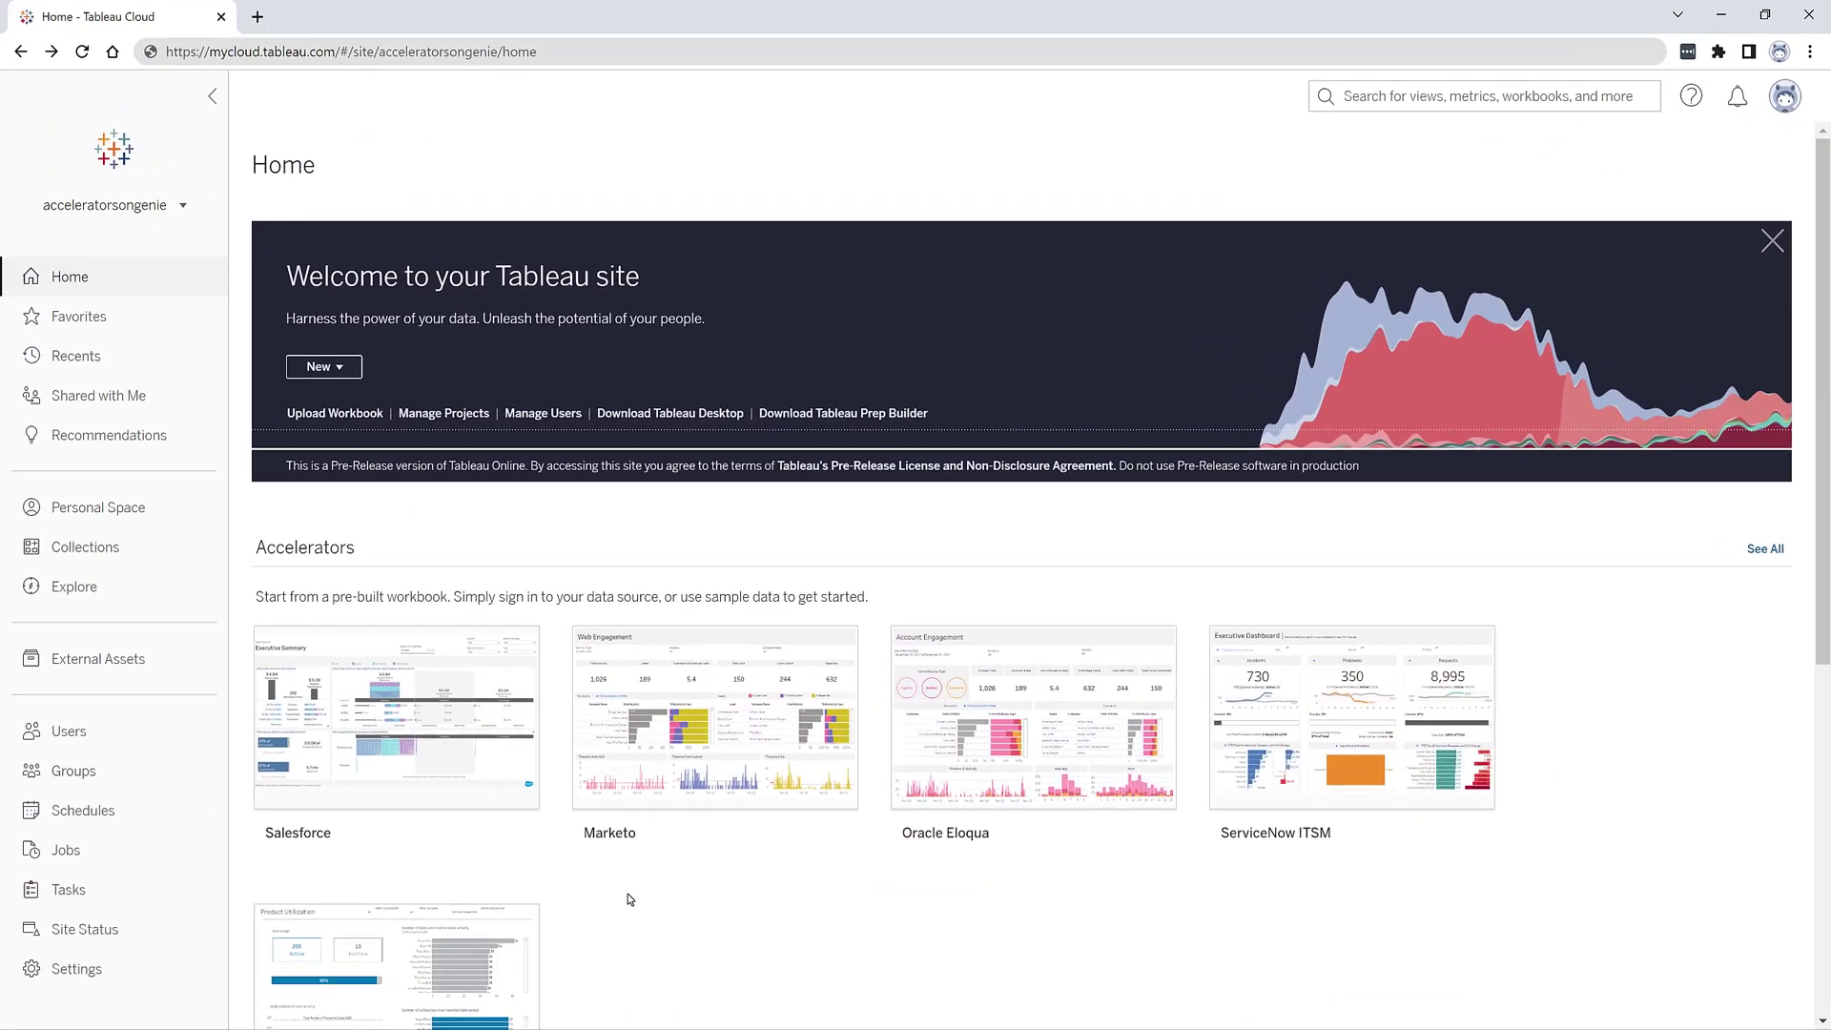
{"action": "mouse_move", "coordinate": [397, 717]}
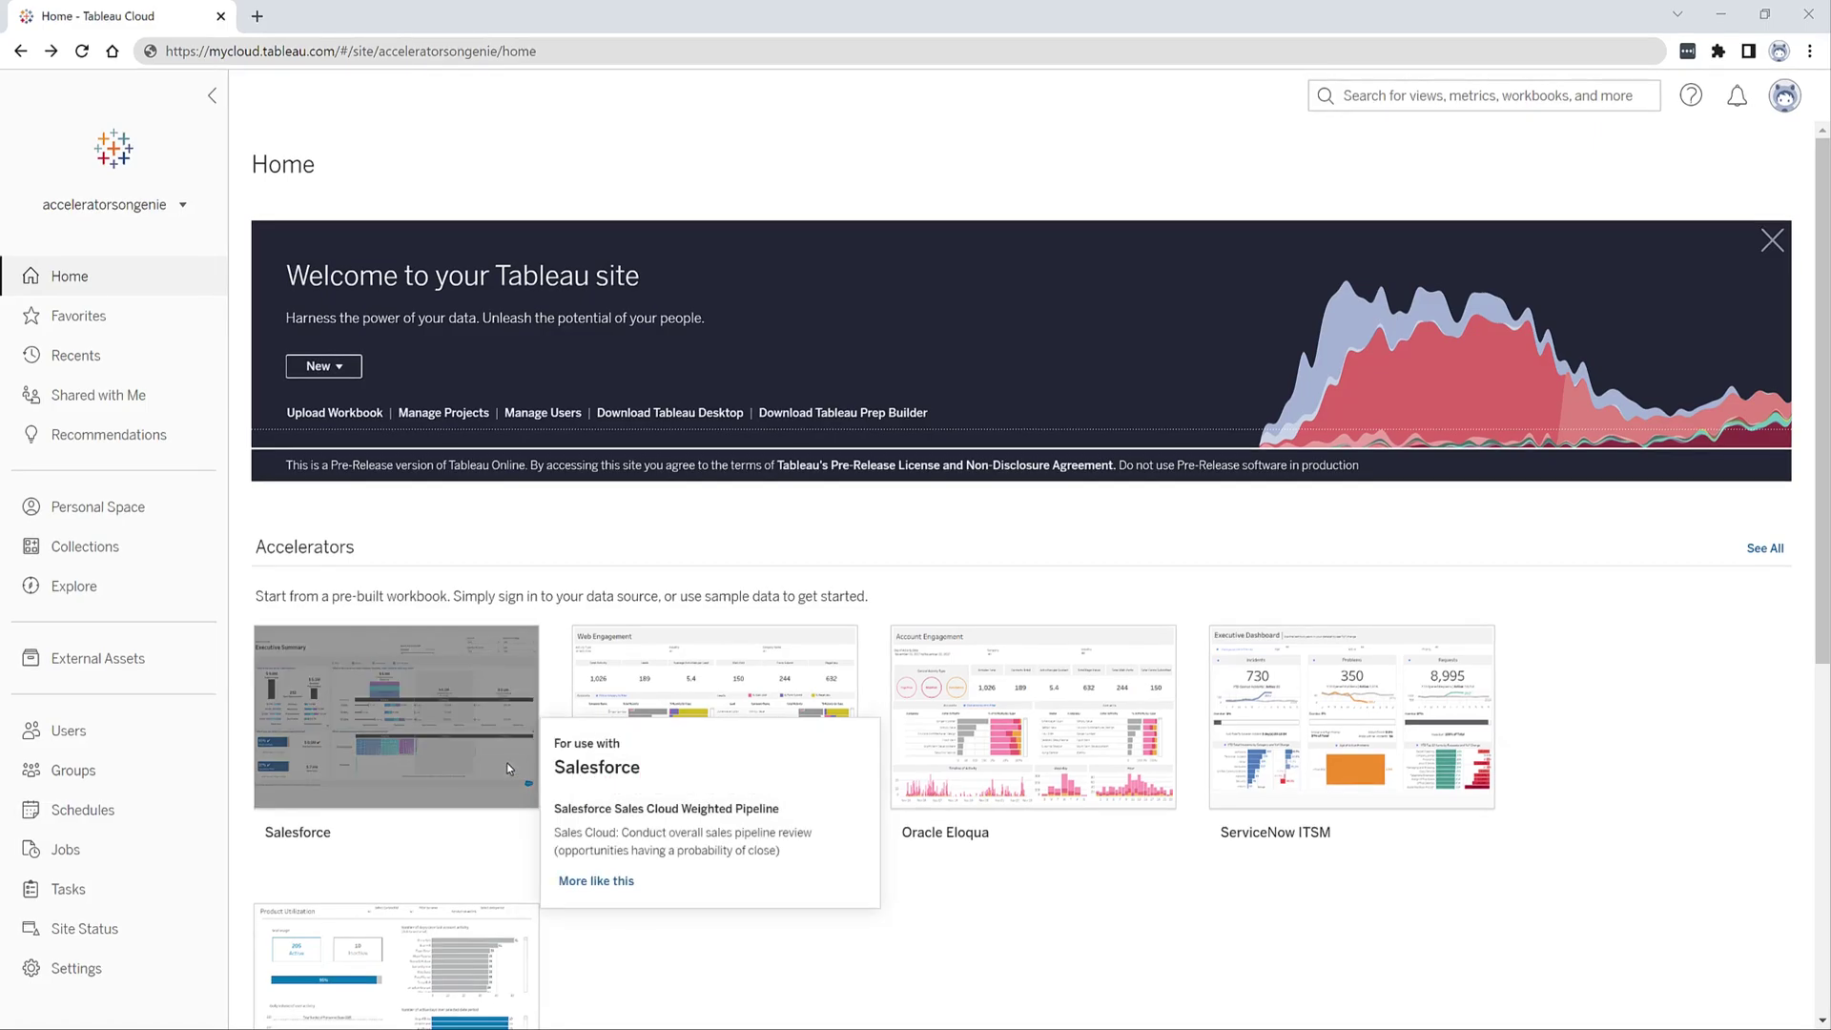
Open the Salesforce Weighted Sales Pipeline accelerator preview and connect it to data.
{"action": "left_click", "coordinate": [509, 768]}
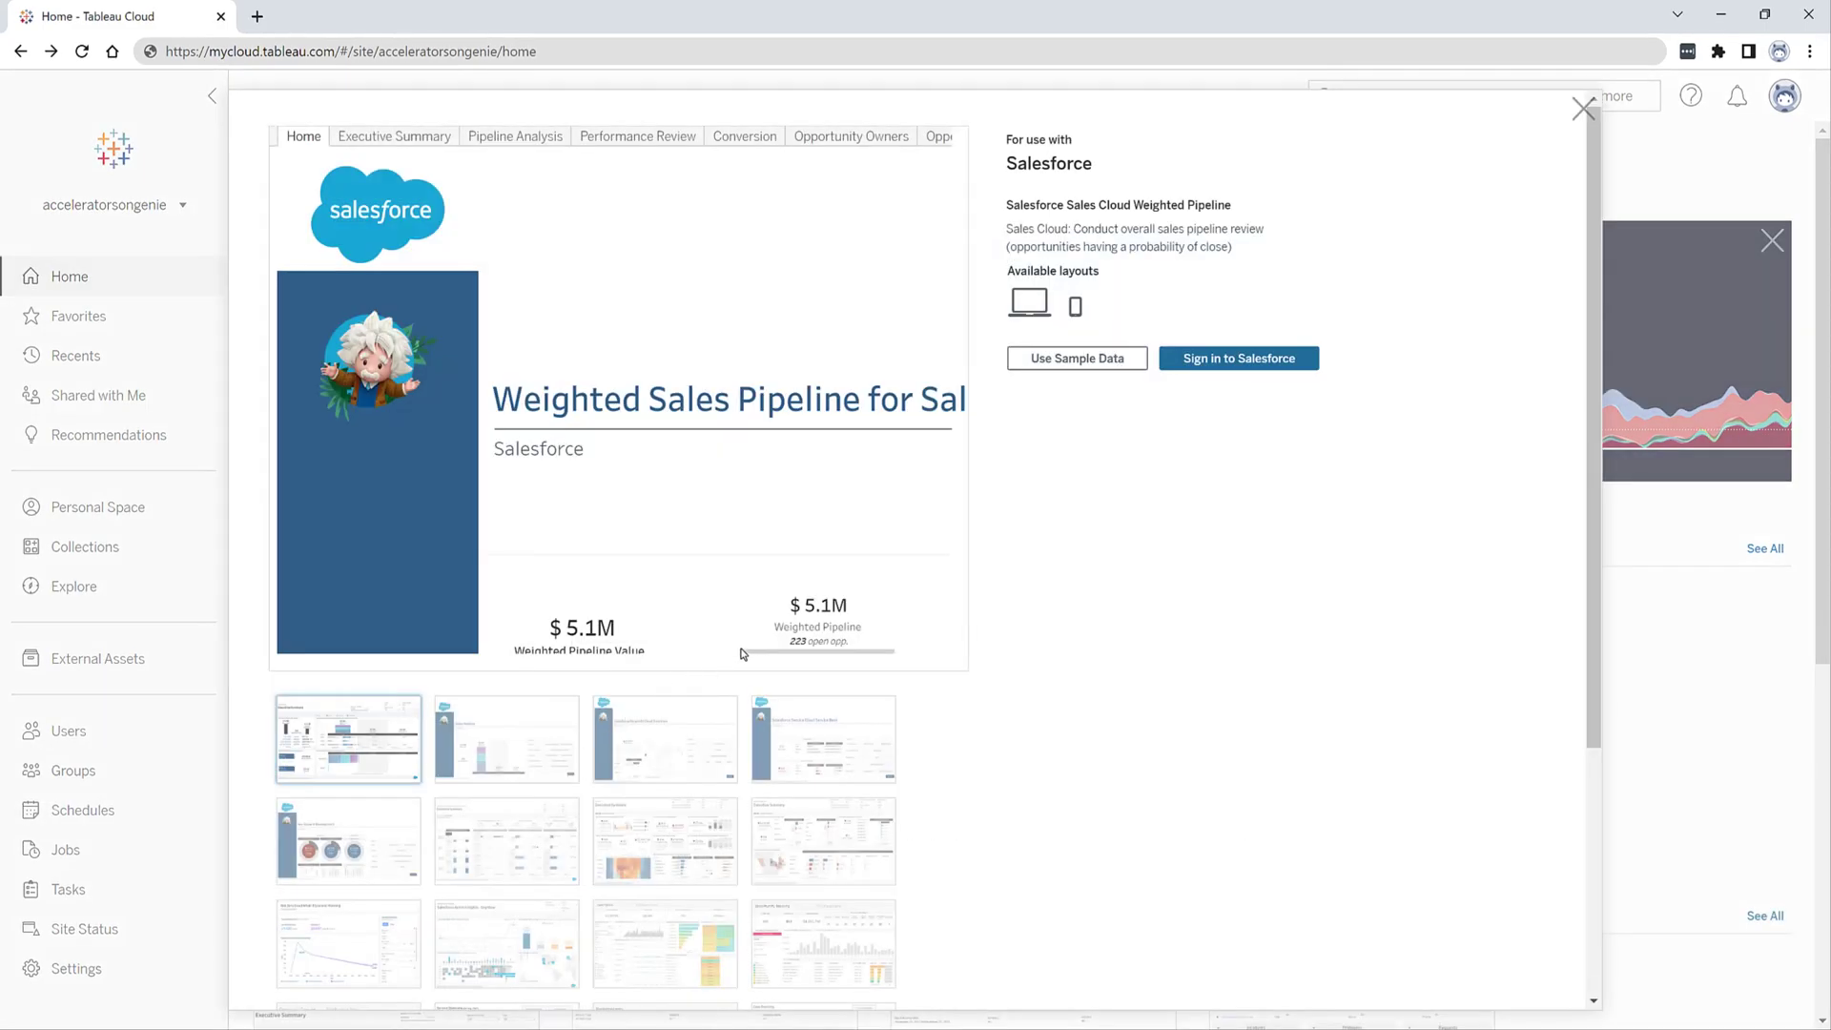
{"action": "left_click", "coordinate": [1209, 359]}
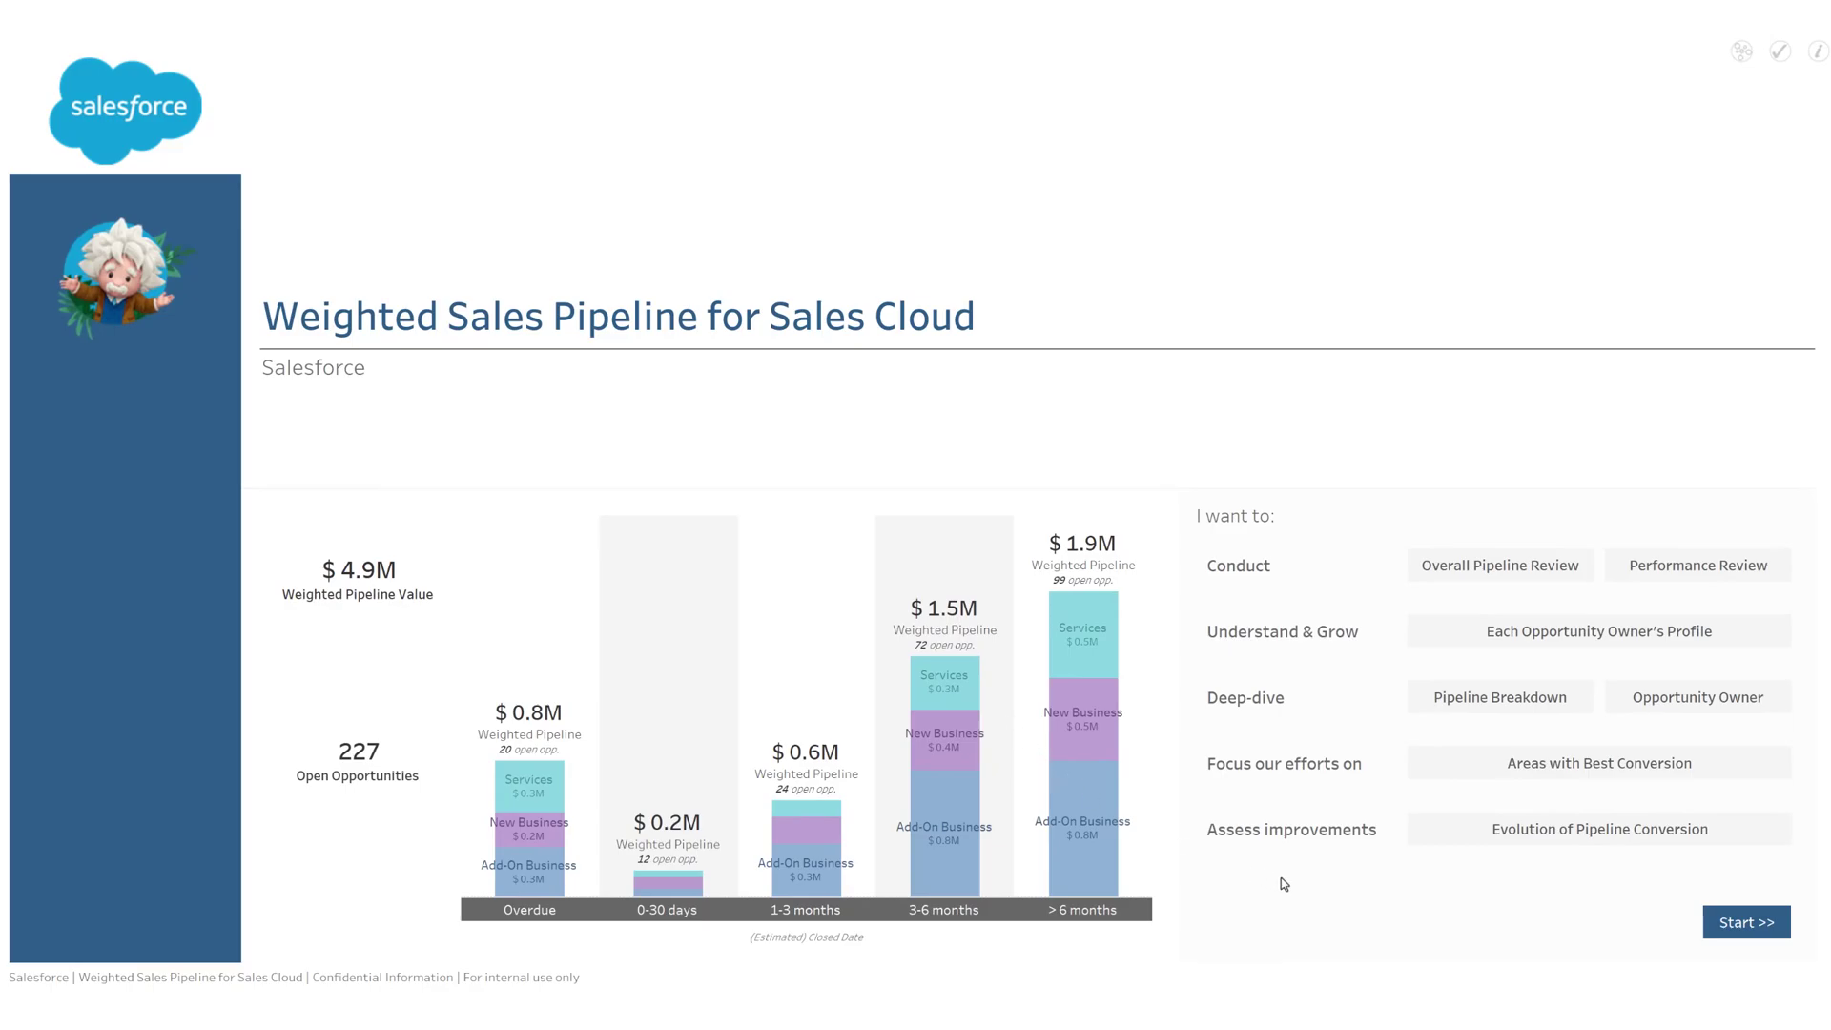
{"action": "left_click", "coordinate": [1722, 933]}
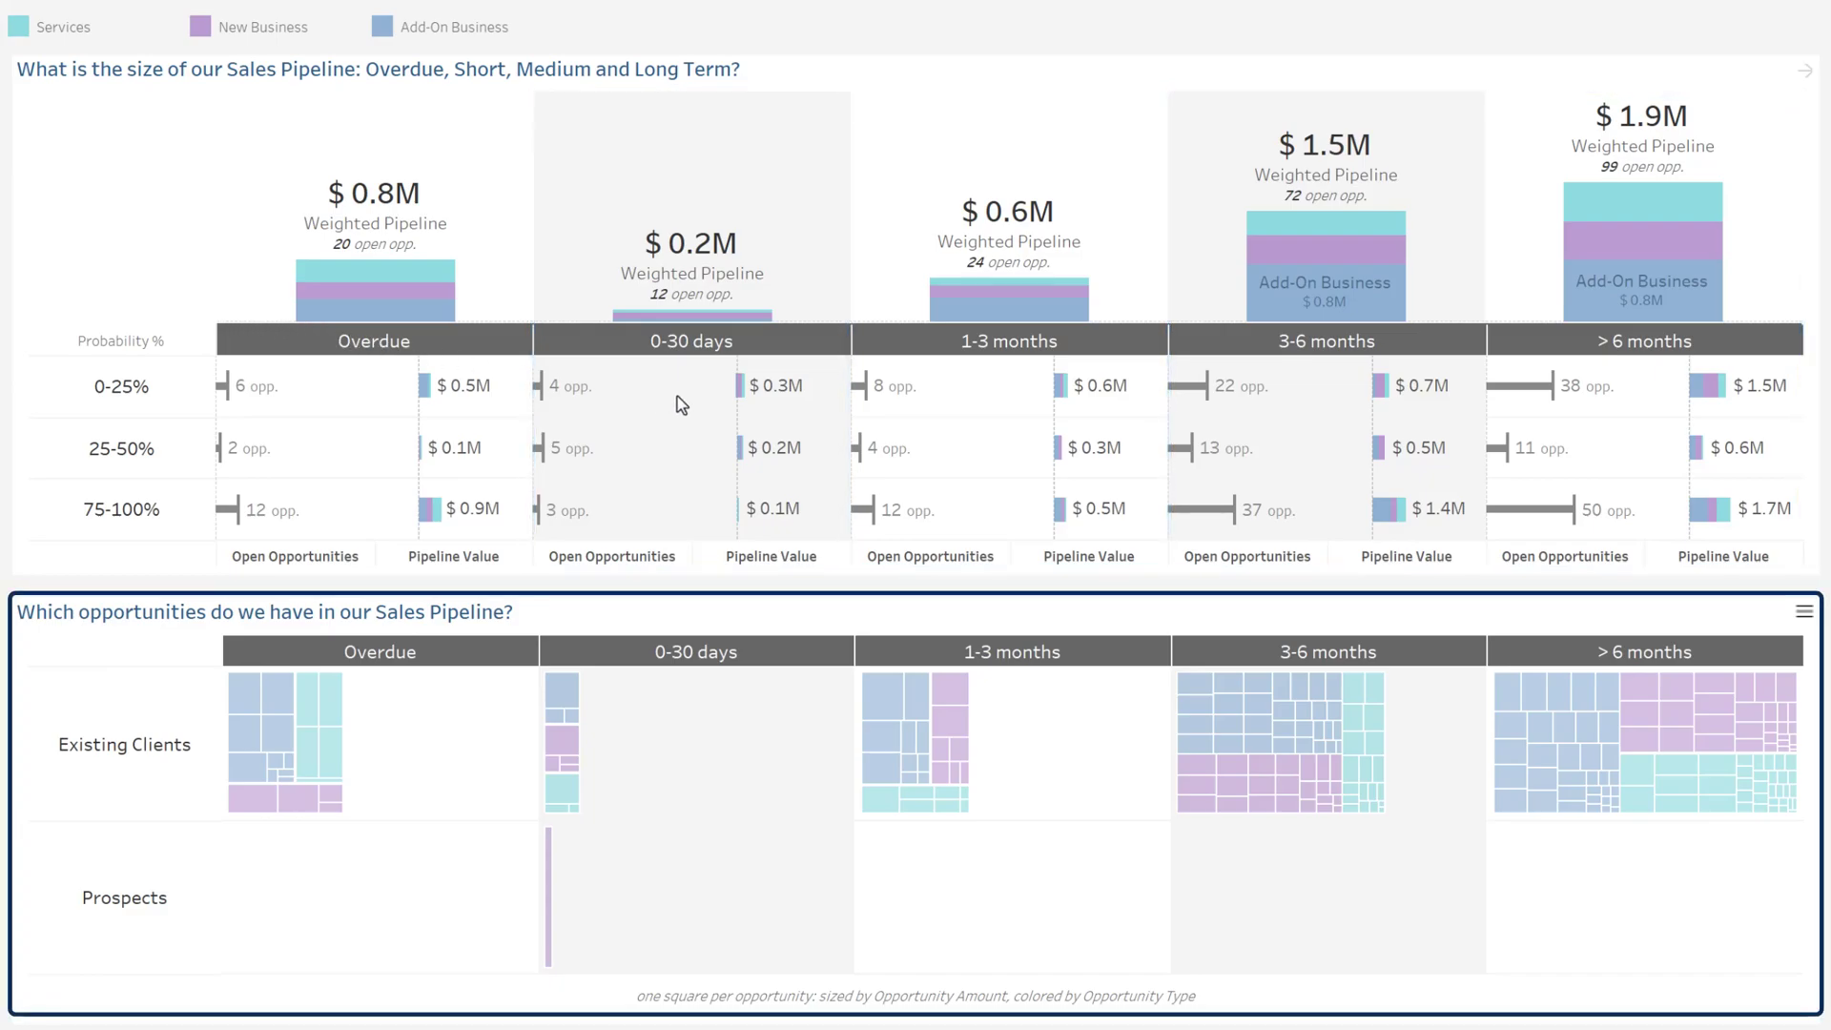
Show opportunities as a table filtered to 0-30 days to close, then choose the row breakdown.
{"action": "left_click", "coordinate": [1804, 613]}
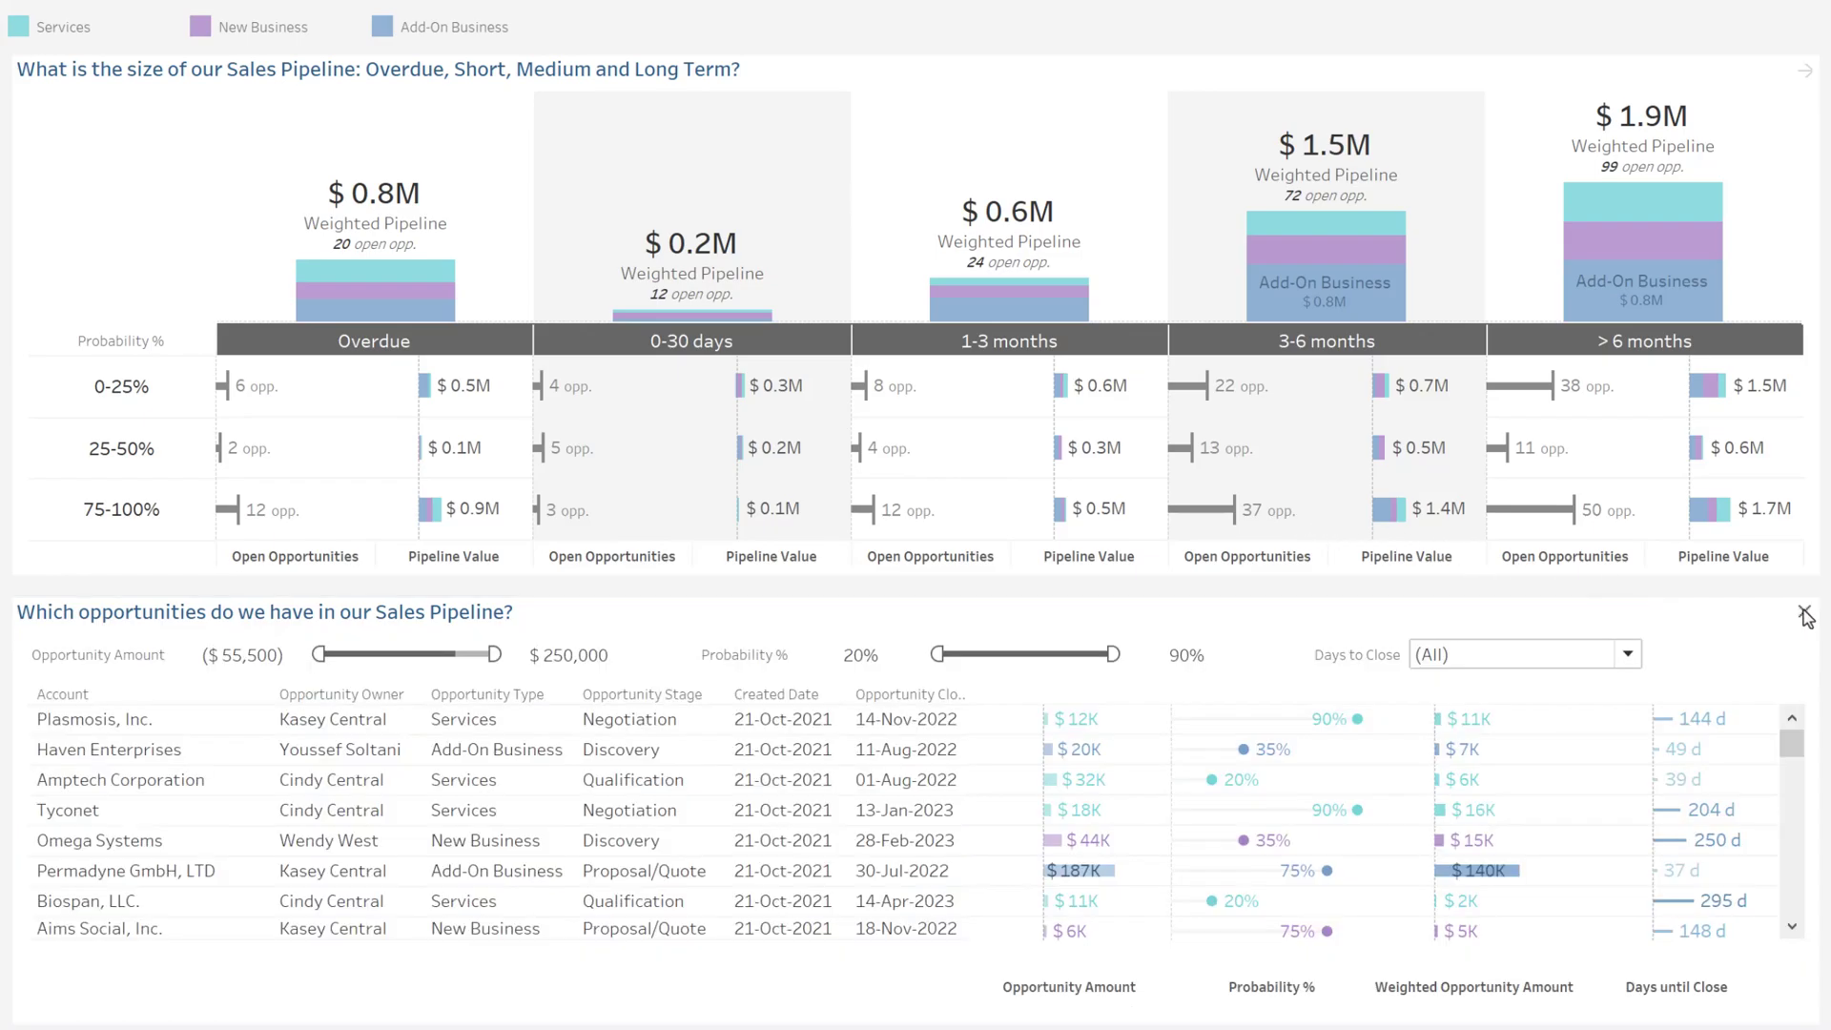
{"action": "left_click", "coordinate": [1632, 658]}
{"action": "left_click", "coordinate": [1431, 717]}
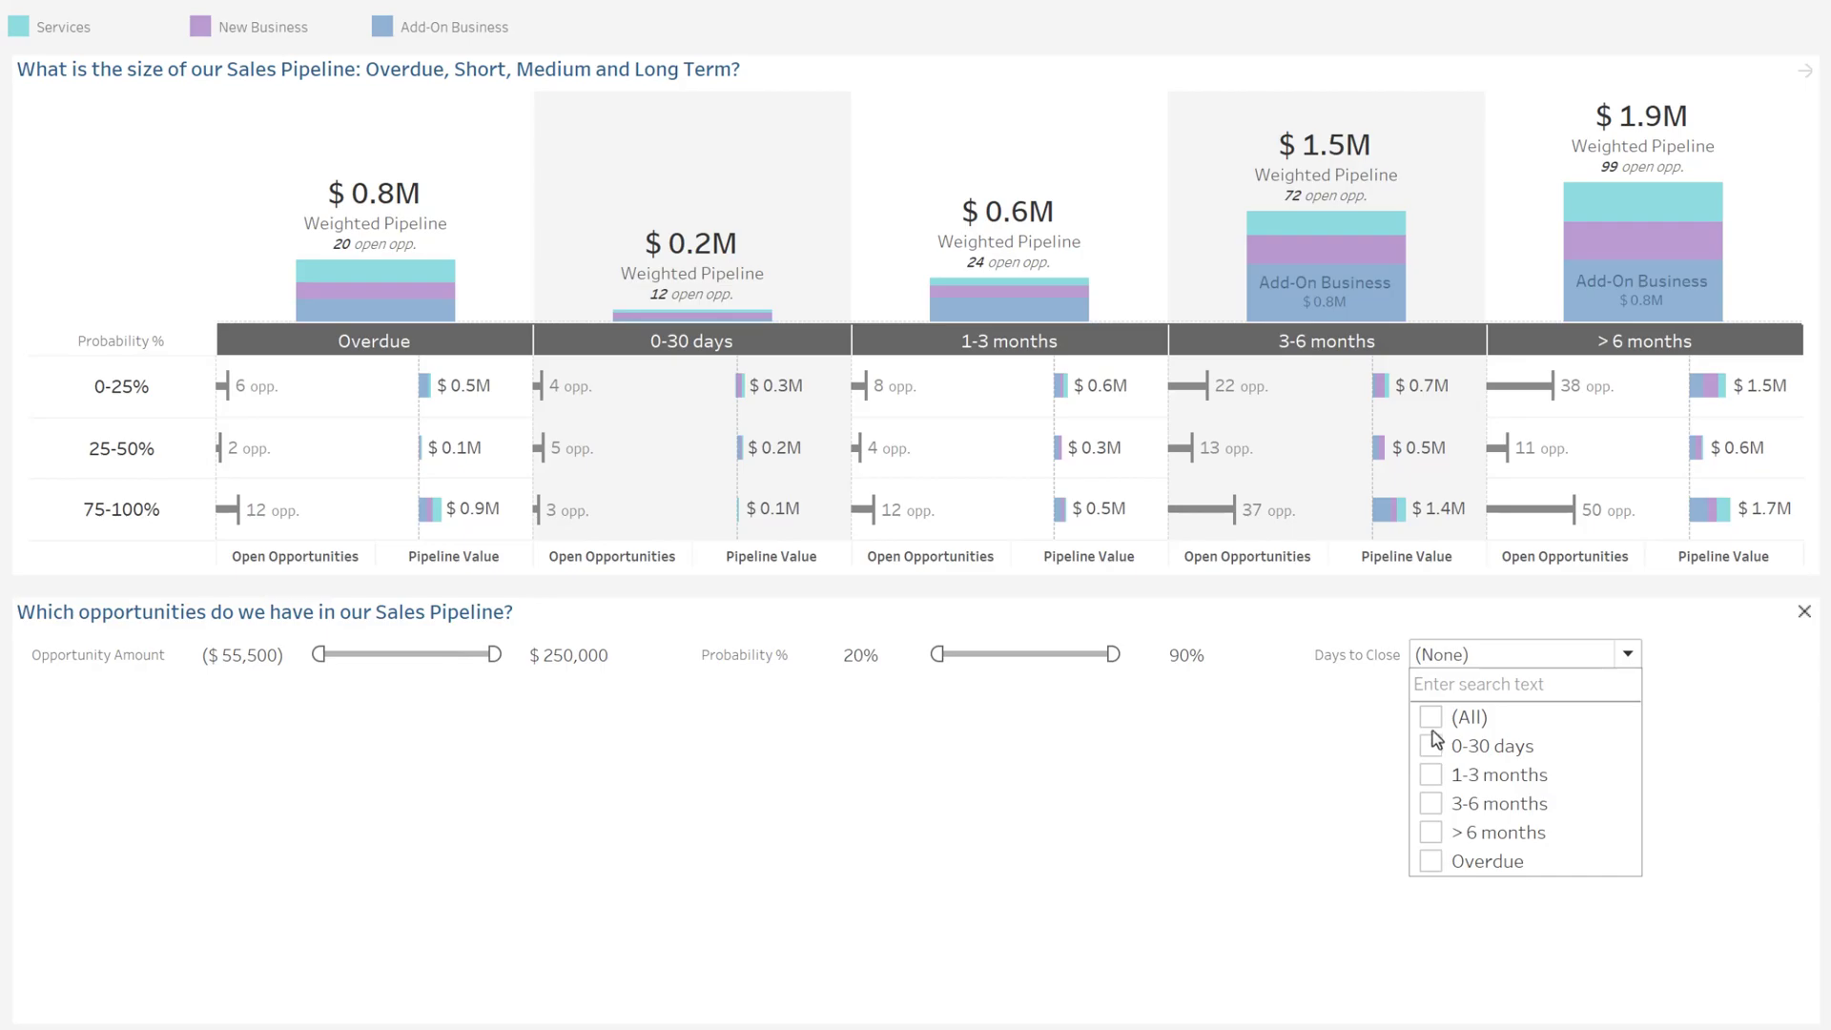
{"action": "left_click", "coordinate": [1432, 748]}
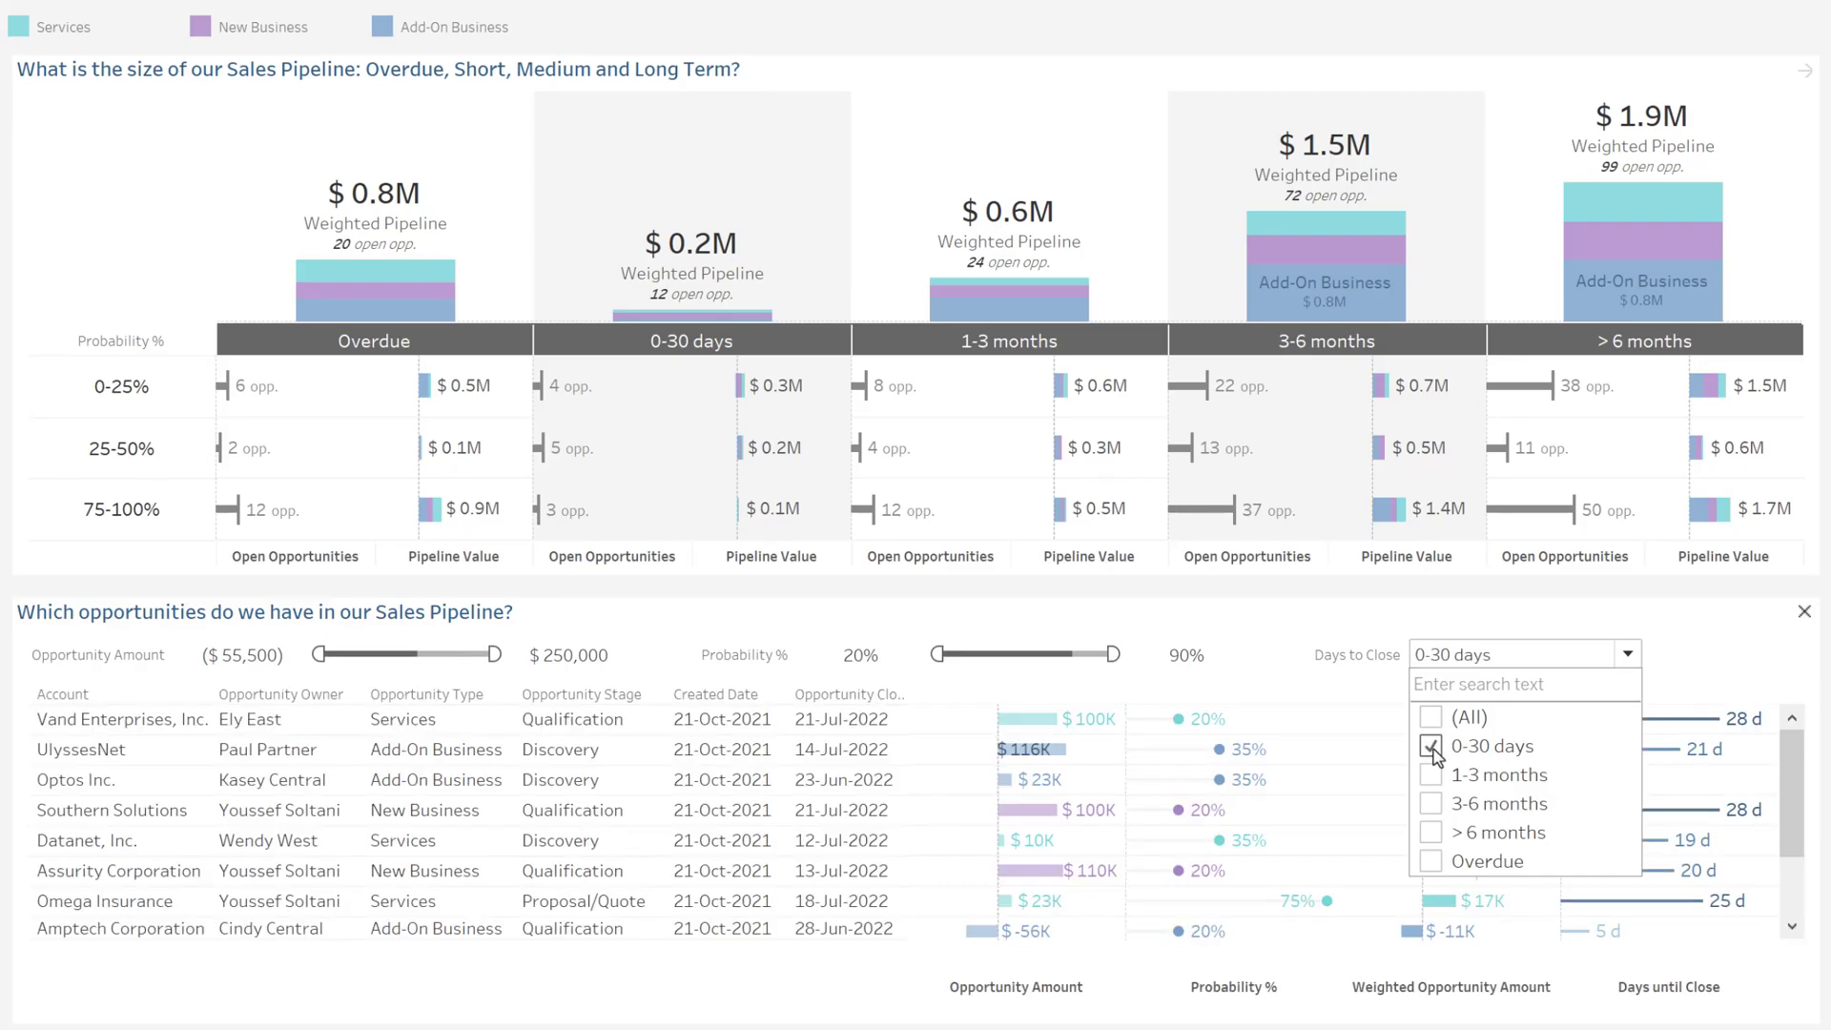
{"action": "left_click", "coordinate": [622, 596]}
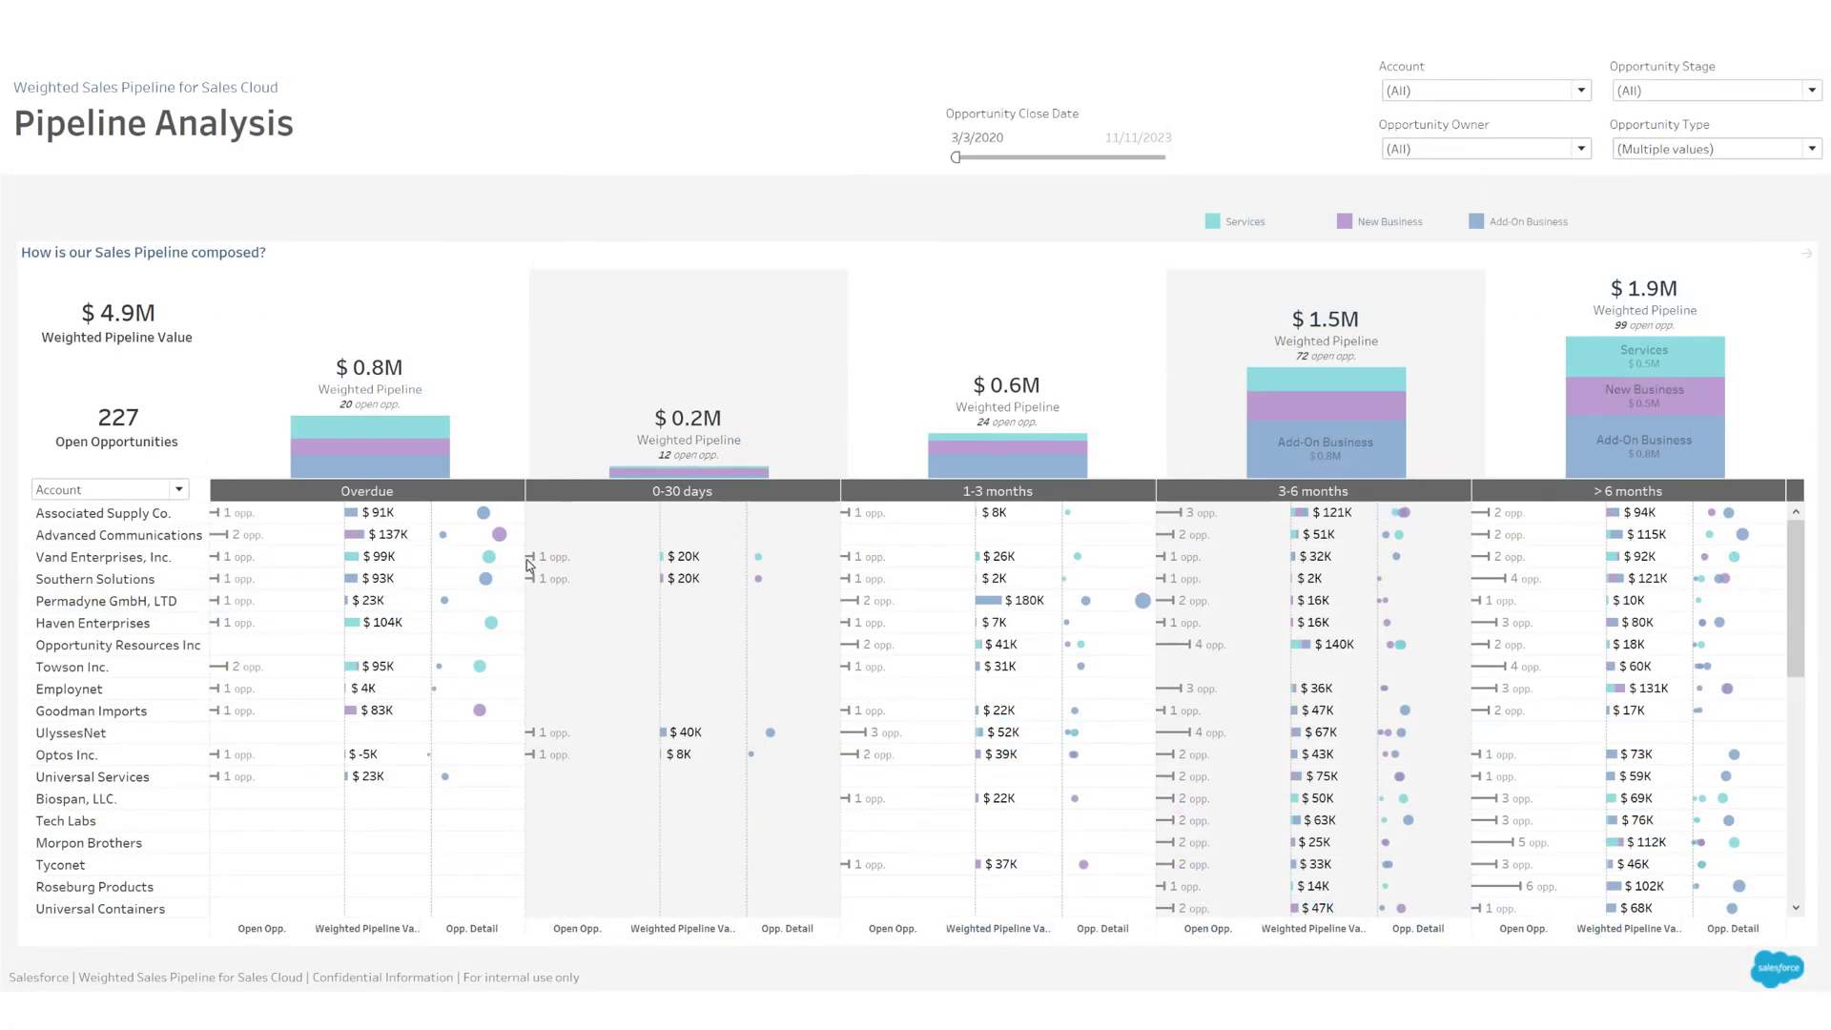
{"action": "left_click", "coordinate": [181, 492]}
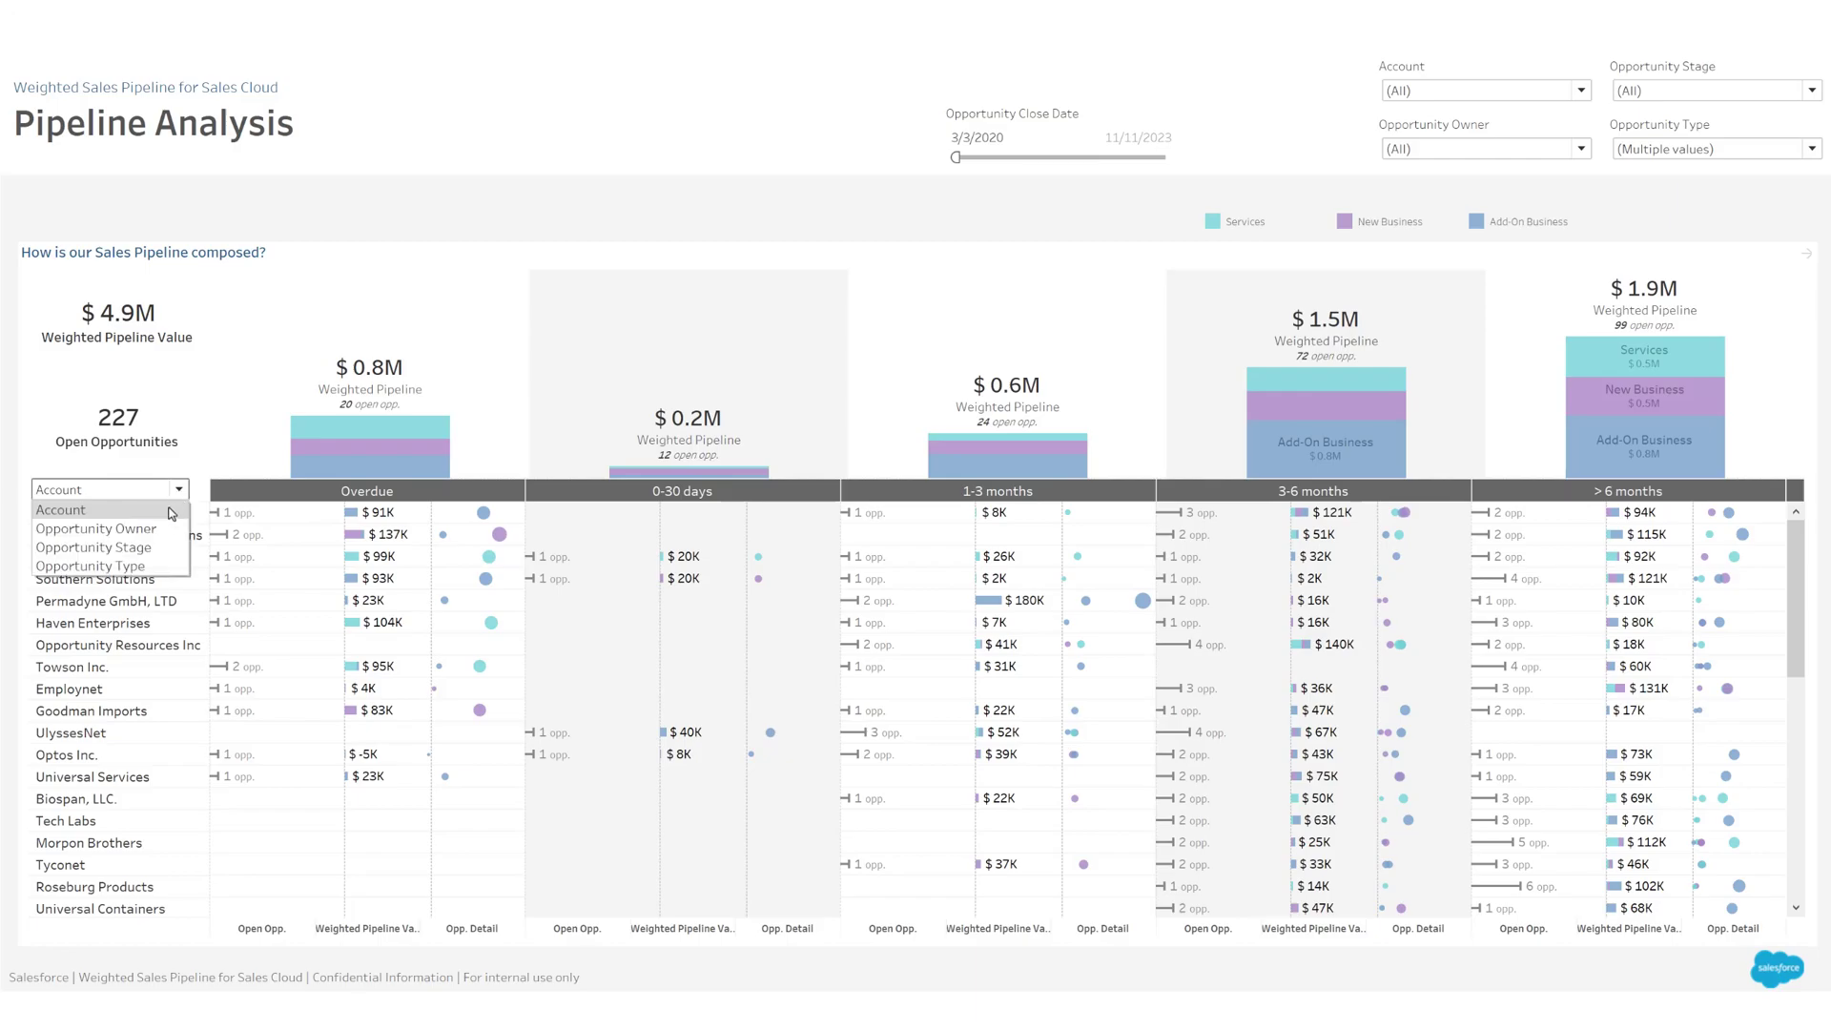
Break rows down by Opportunity Owner, then view Permadyne Add-On Business products in Salesforce.
{"action": "left_click", "coordinate": [157, 529]}
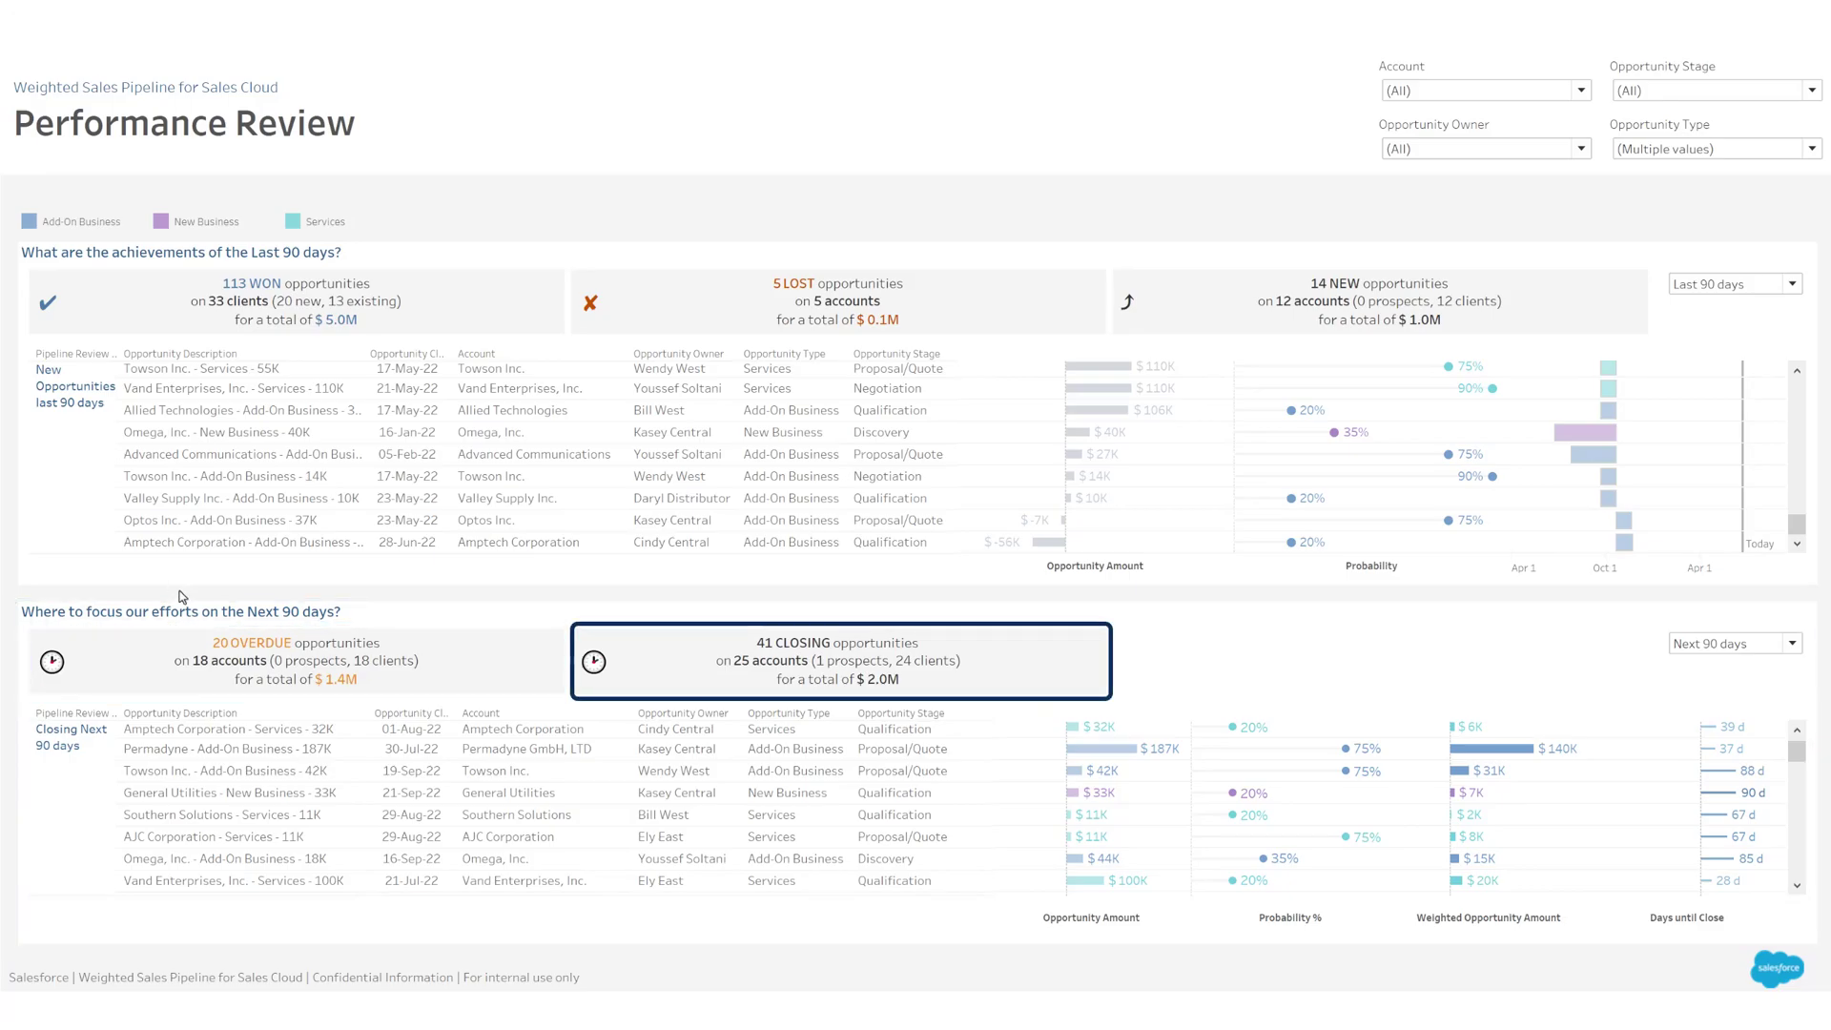
{"action": "left_click", "coordinate": [263, 758]}
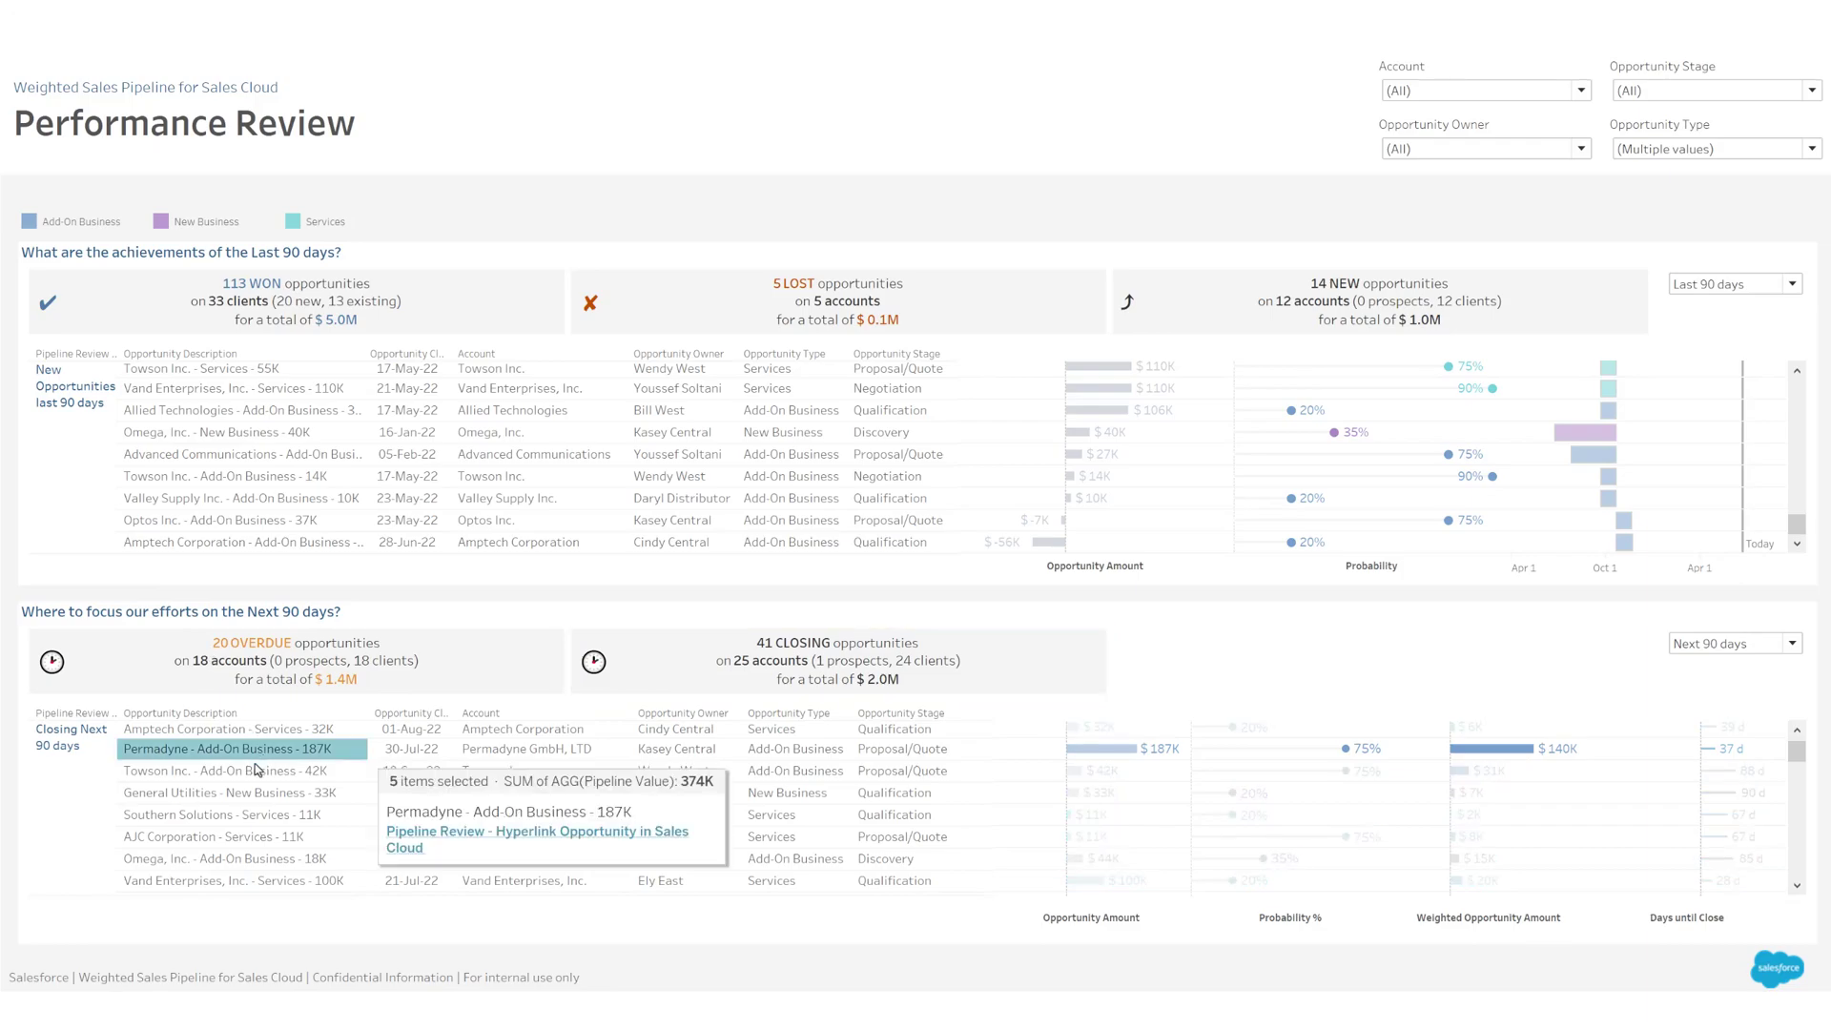
{"action": "left_click", "coordinate": [441, 844]}
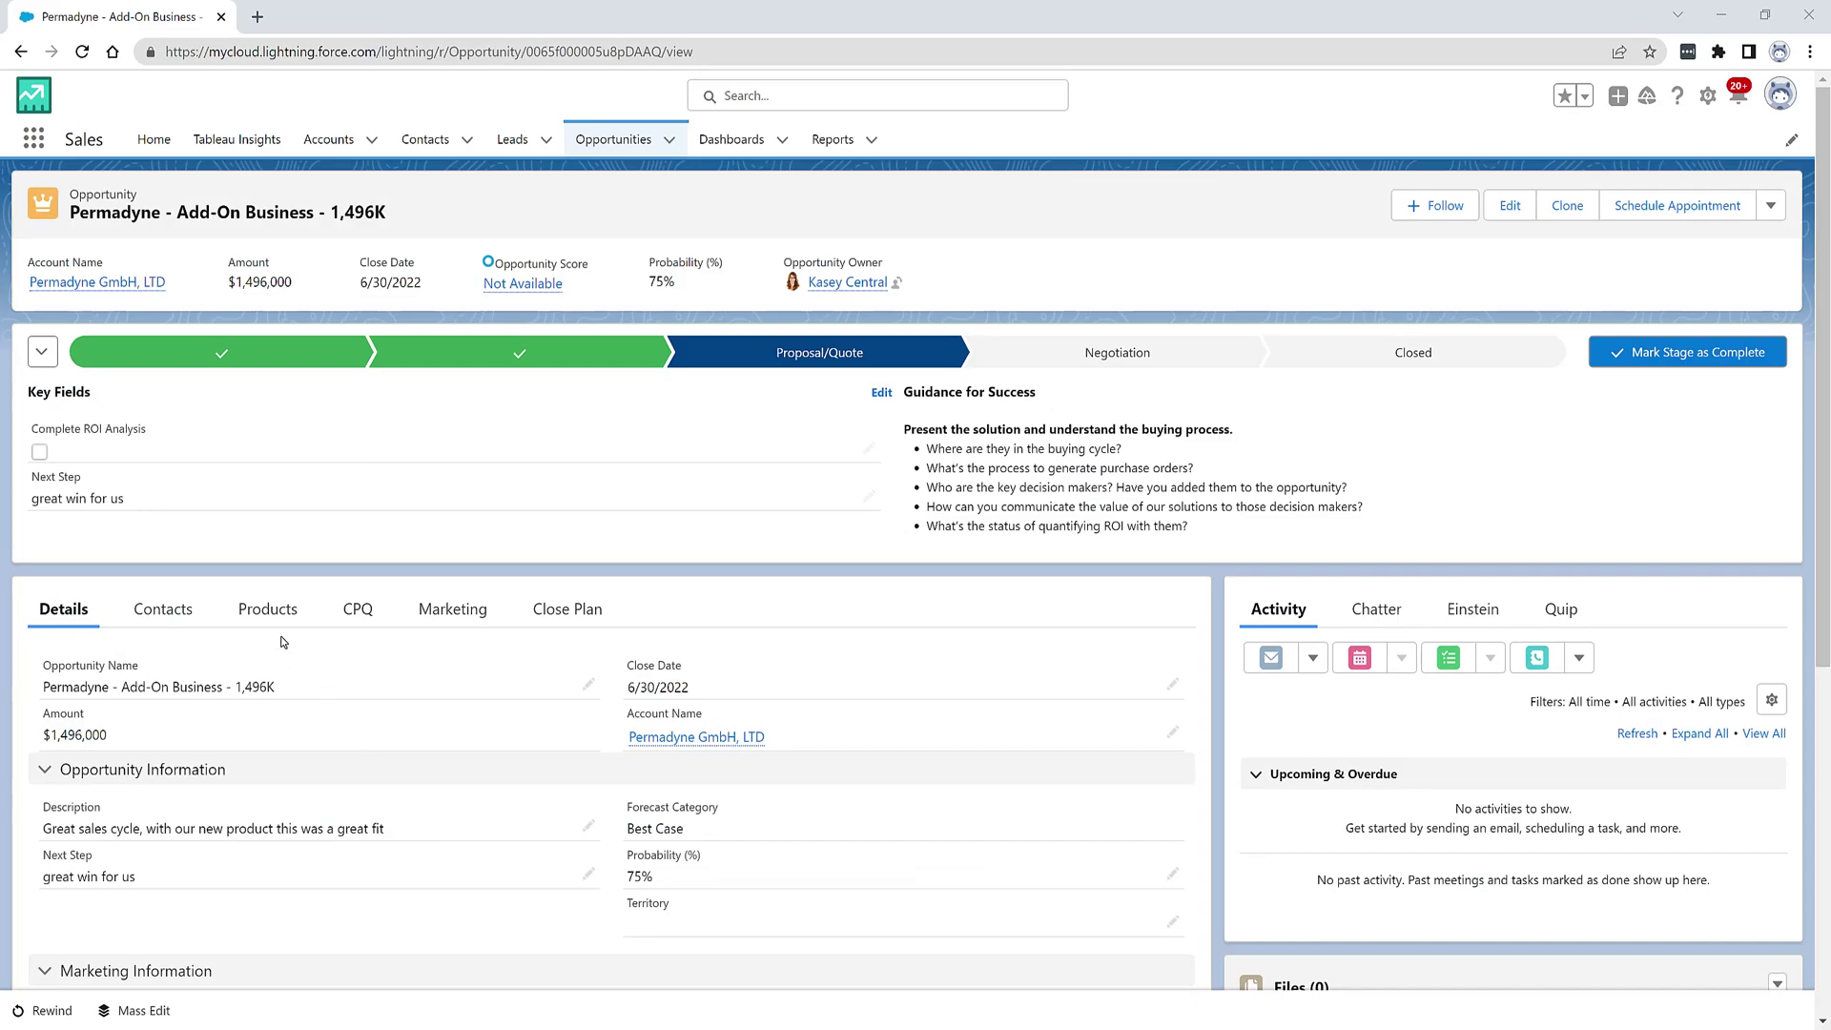
{"action": "left_click", "coordinate": [261, 615]}
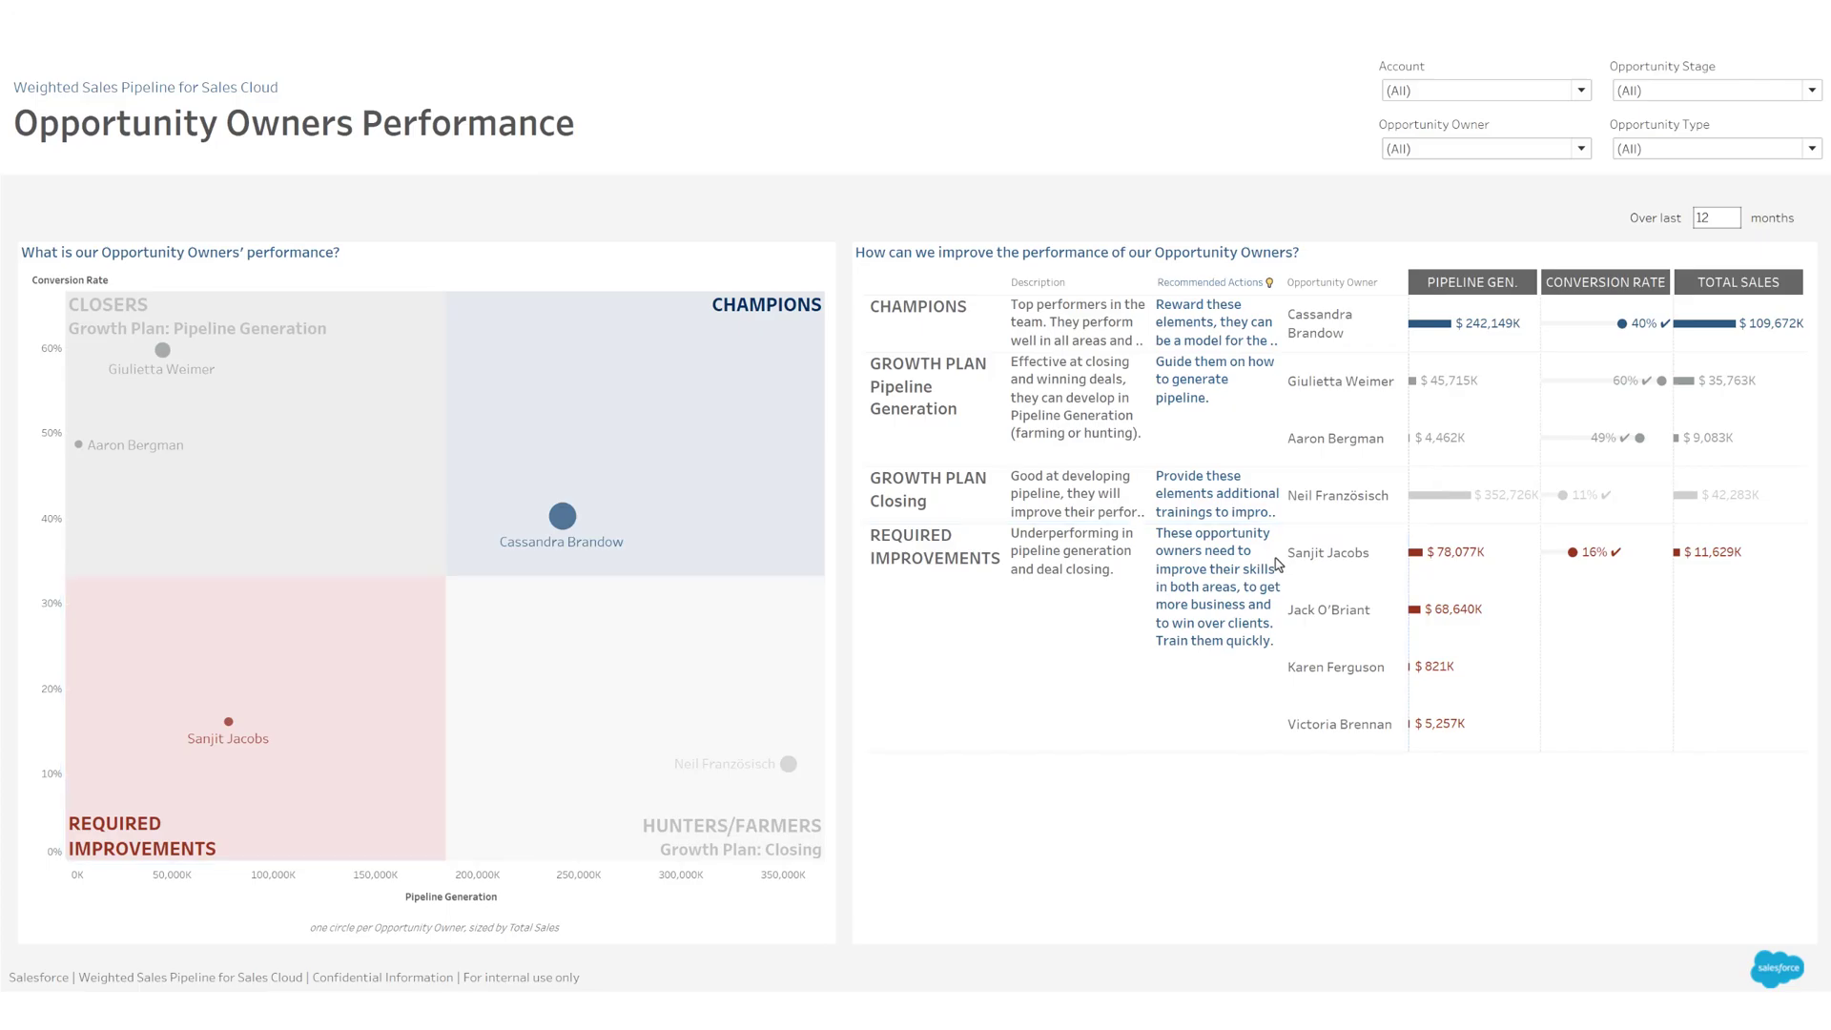
{"action": "left_click", "coordinate": [562, 516]}
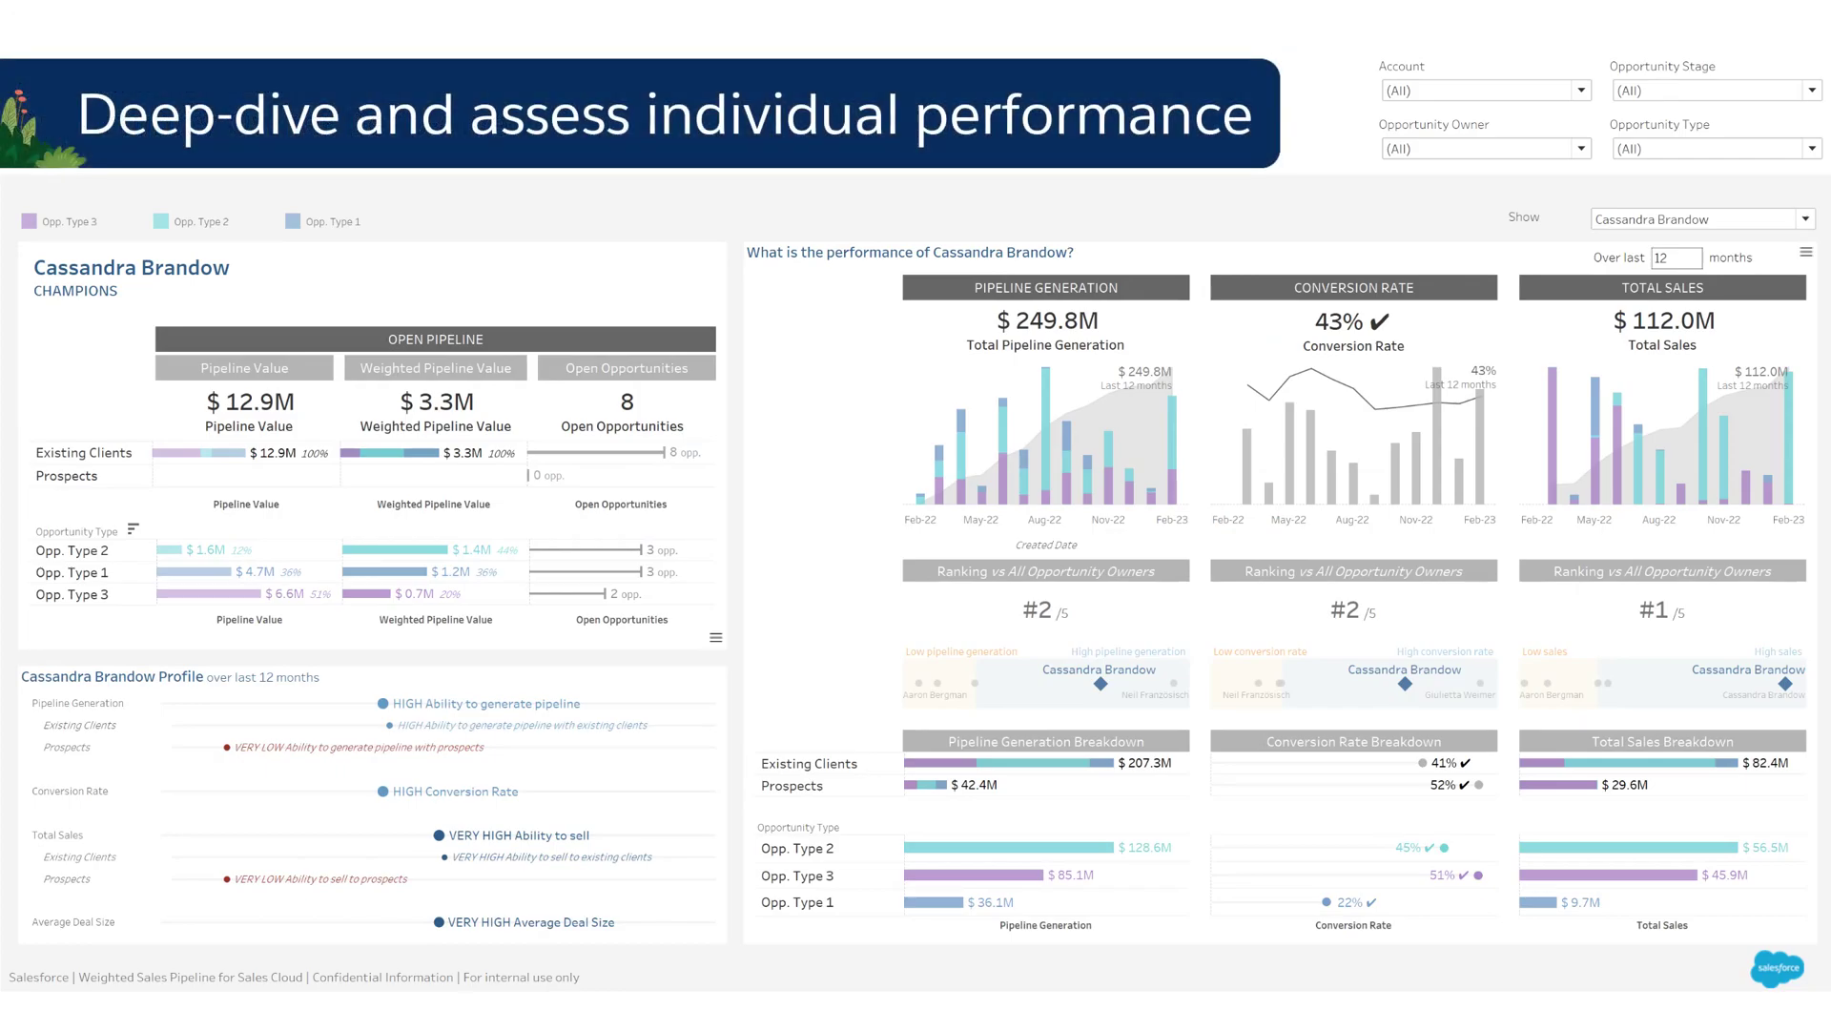